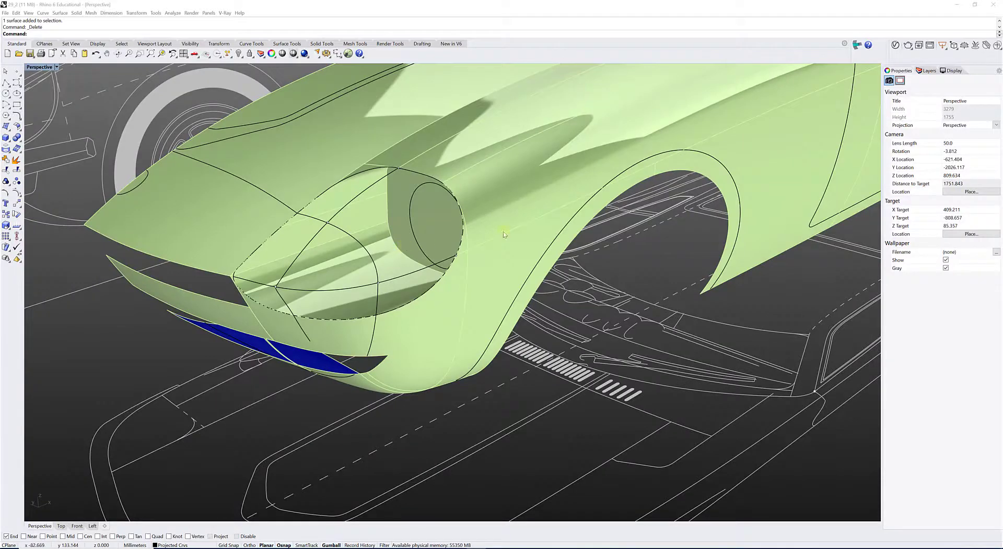
Start an XNurbs surface from the closed headlight opening outline as a Contact boundary constraint, with Show Preview enabled
right_click_drag(661, 200, 750, 143)
left_click(857, 45)
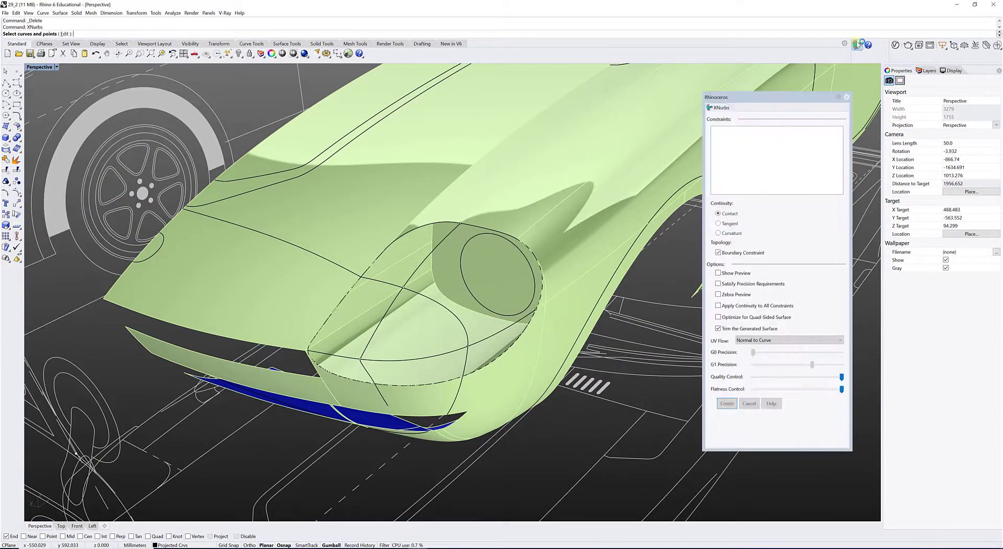
right_click_drag(645, 174, 603, 192)
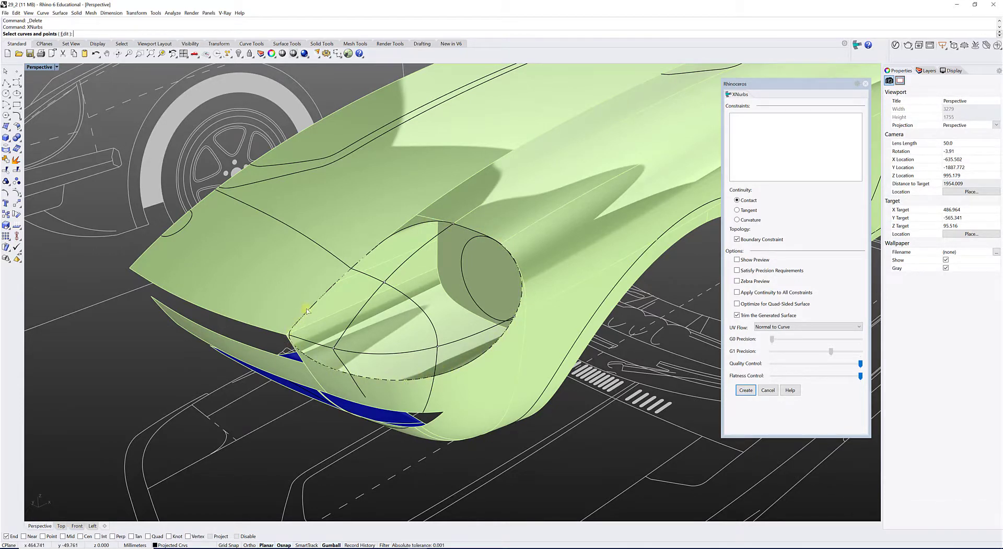
left_click(413, 229)
left_click(437, 250)
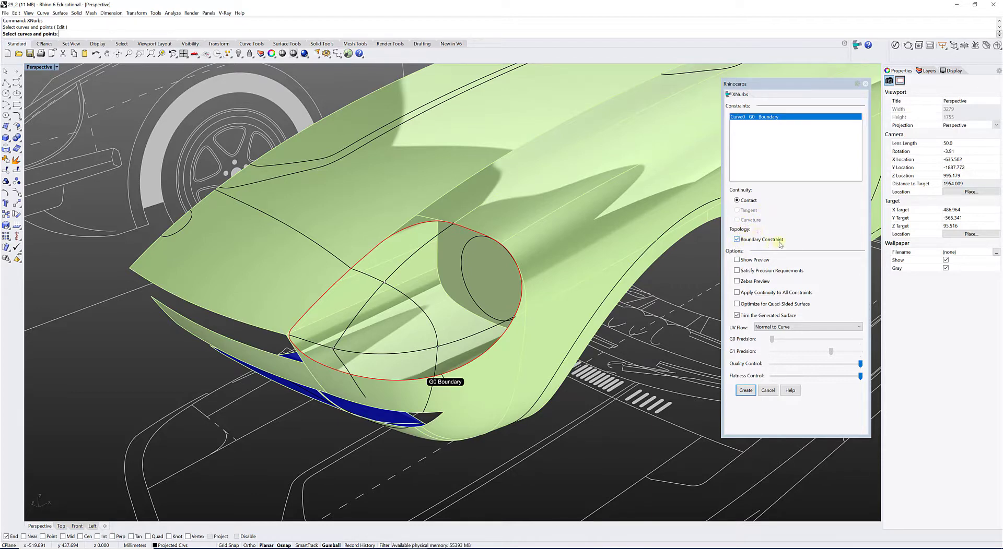
left_click(757, 260)
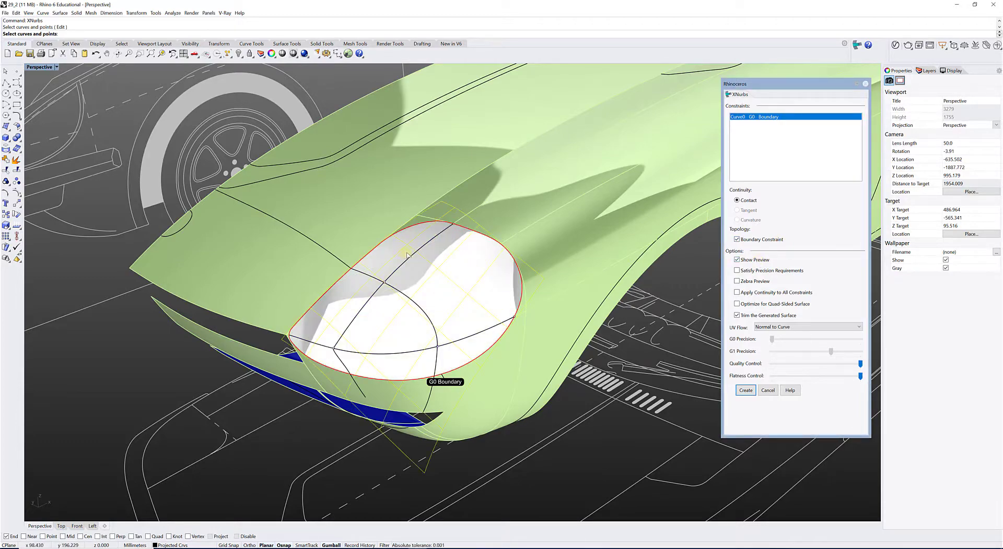
Examine the shape of the previewed headlight surface against the guide curves from several angles
scroll(413, 258, "up", 4)
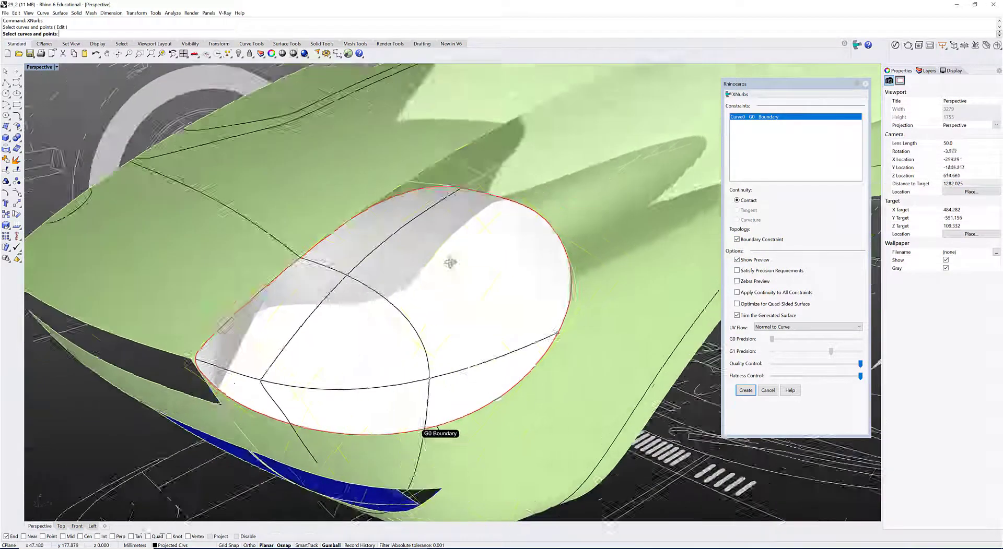
right_click_drag(450, 263, 422, 242)
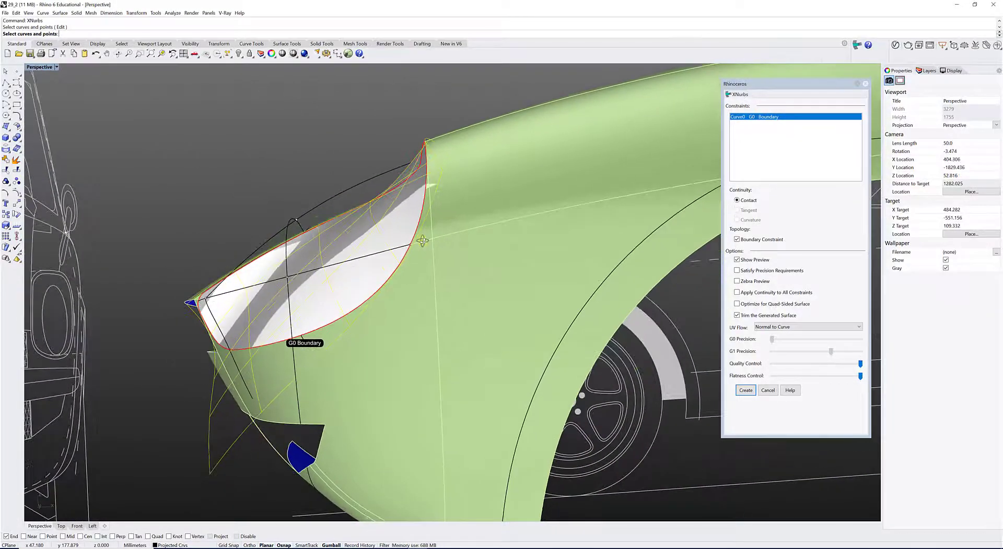
right_click_drag(337, 217, 393, 251)
scroll(393, 251, "up", 4)
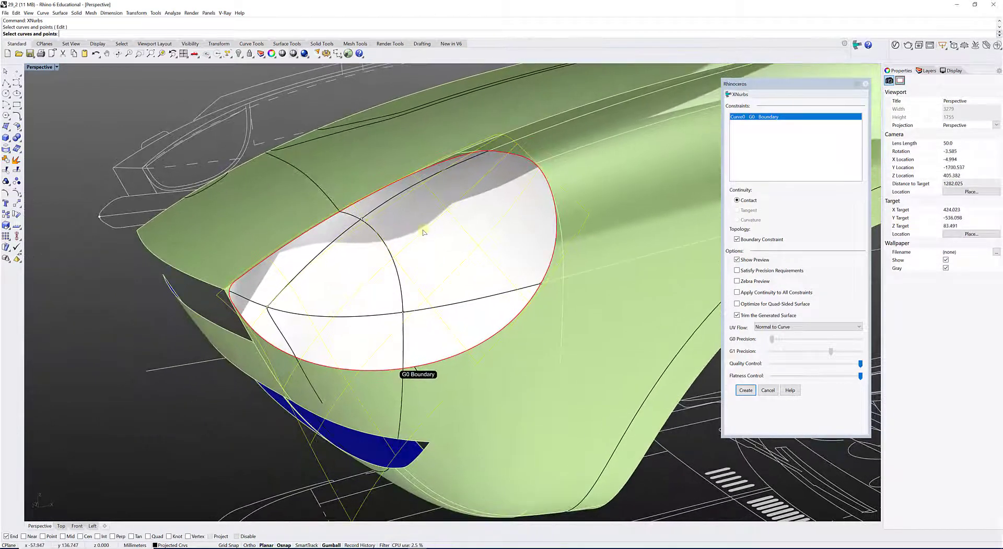
scroll(371, 228, "up", 3)
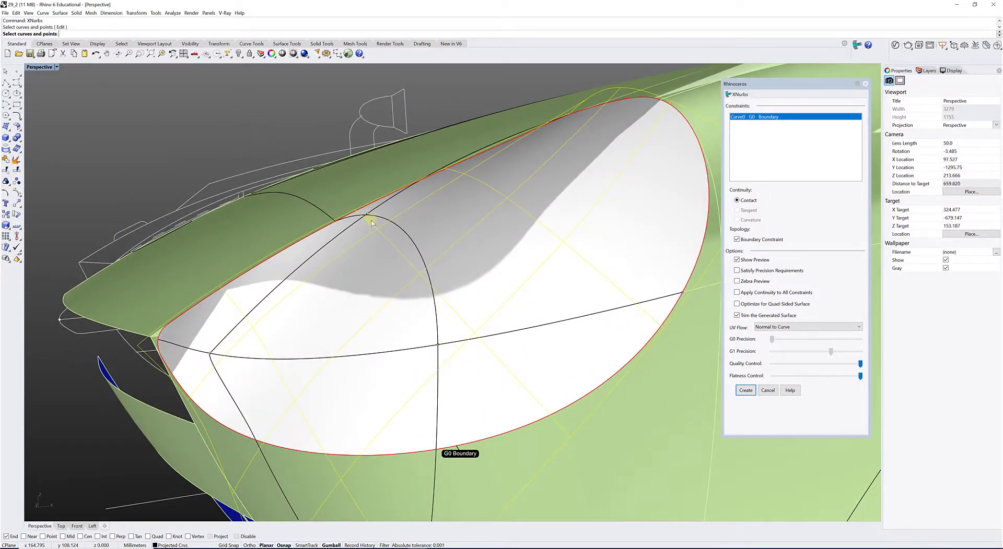
right_click_drag(332, 308, 412, 281)
scroll(340, 328, "down", 3)
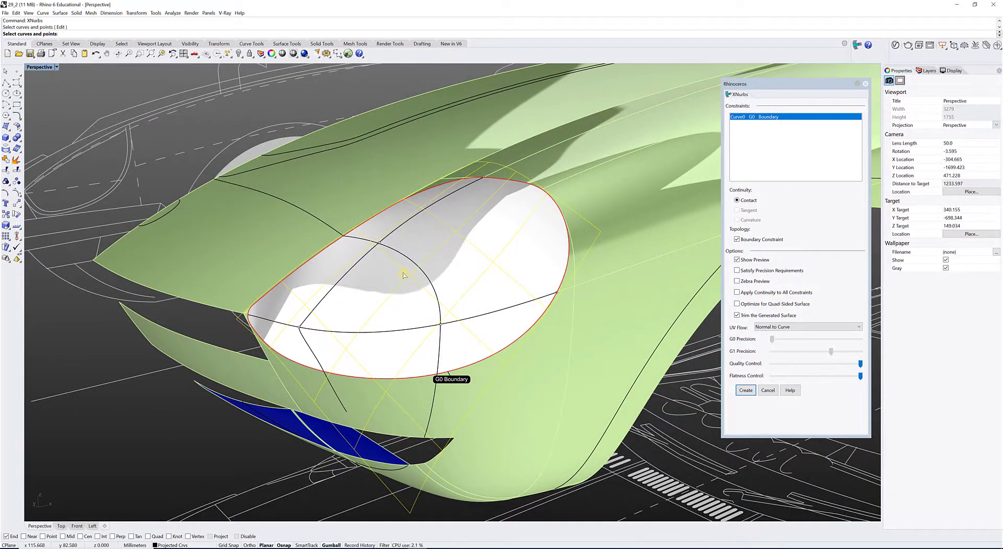
right_click_drag(398, 272, 401, 277)
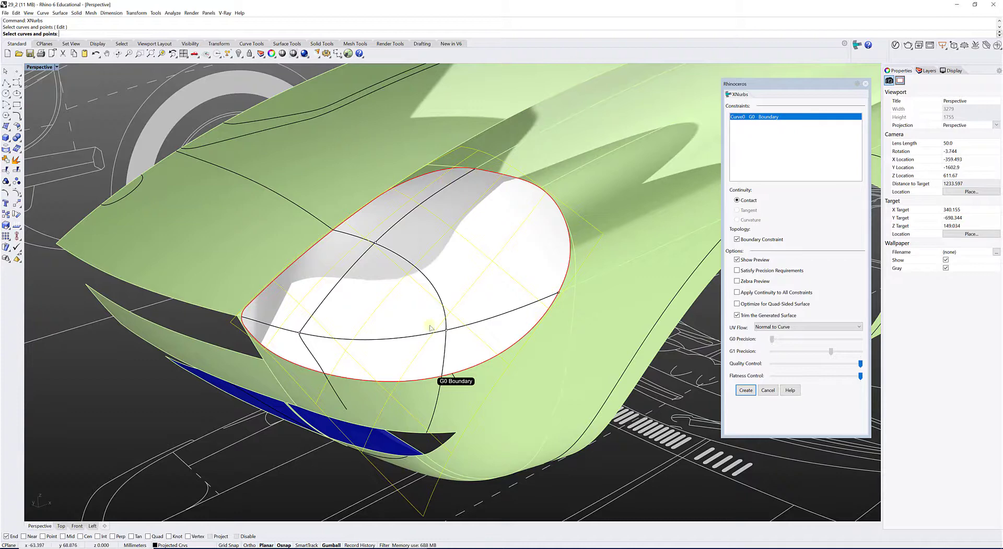
Add the lower lengthwise headlight curve to the constraints and make it internal by turning off Boundary Constraint
left_click(290, 333)
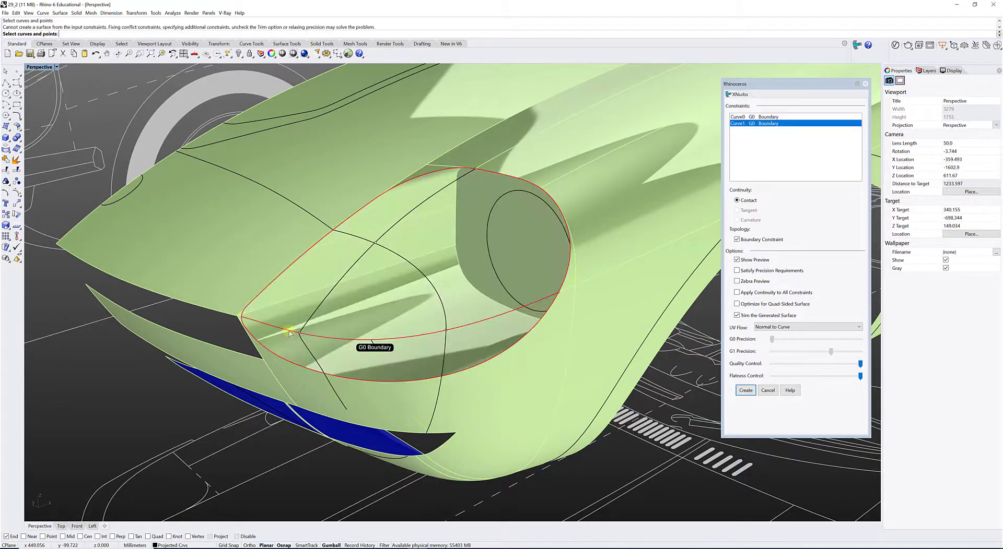
left_click(736, 239)
scroll(447, 269, "up", 3)
mouse_move(448, 270)
right_mouse_down()
mouse_move(459, 258)
mouse_move(436, 271)
right_mouse_up()
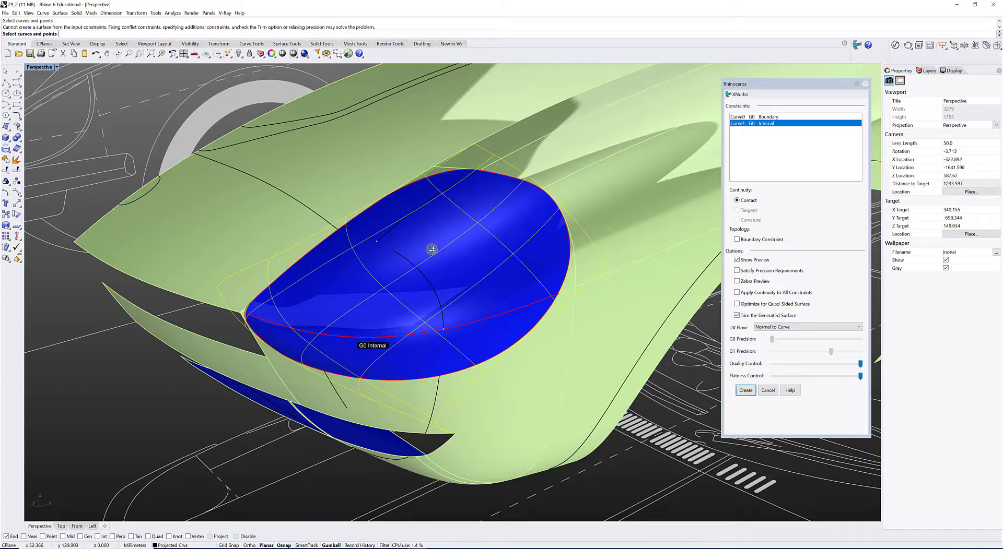
right_click_drag(433, 252, 510, 235)
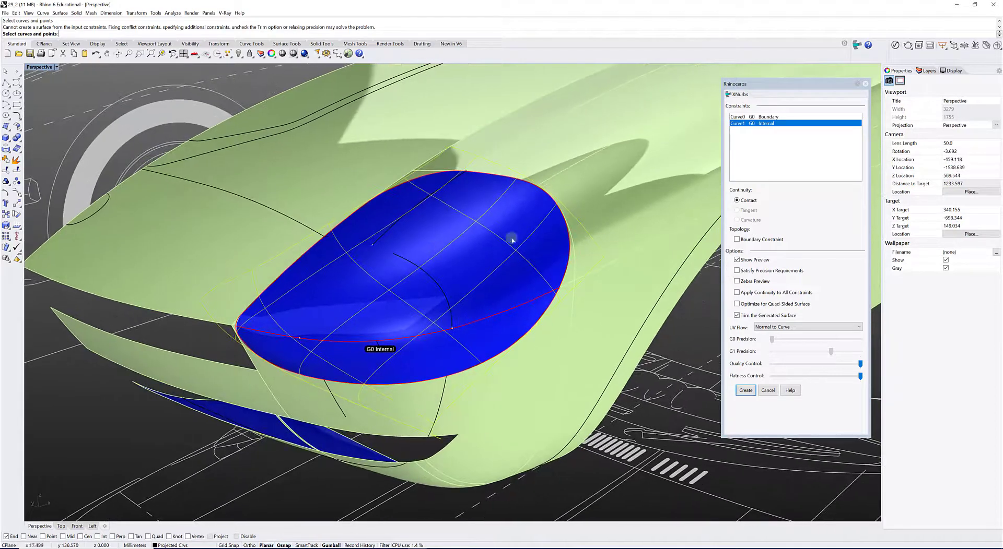
Add the guide curve running crosswise over the headlight opening as another internal Contact constraint
left_click(441, 280)
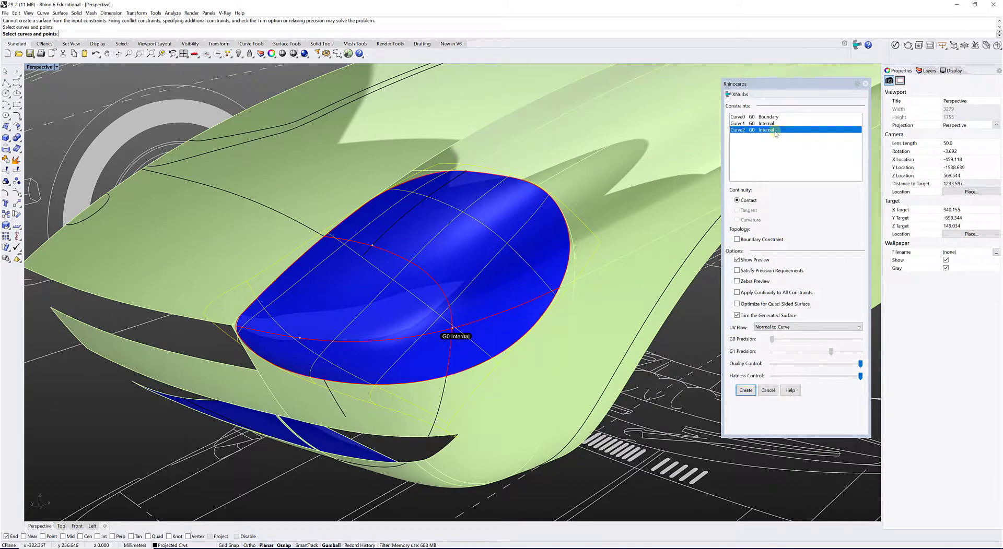
mouse_move(553, 221)
right_mouse_down()
mouse_move(509, 217)
mouse_move(565, 219)
right_mouse_up()
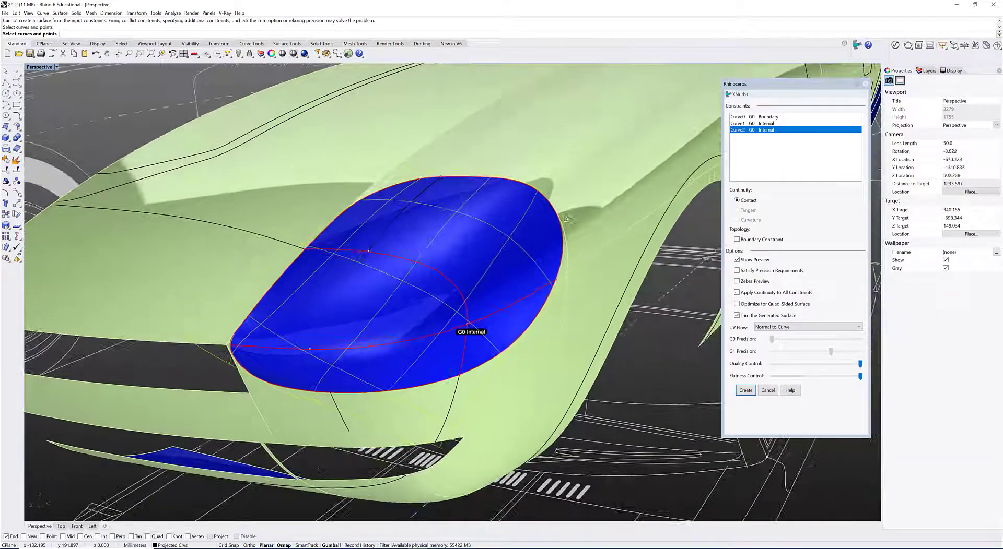
right_click_drag(414, 212, 411, 216)
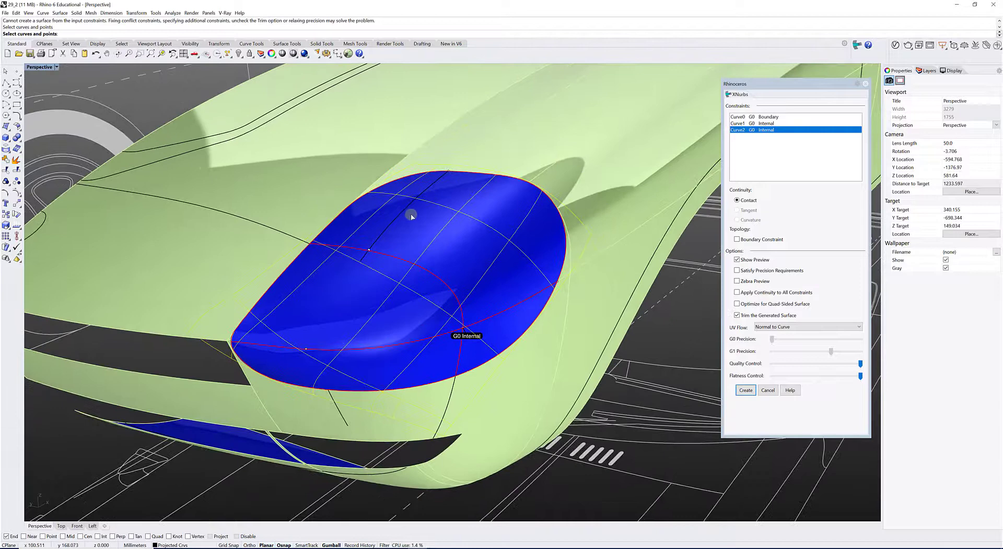
left_click(410, 215)
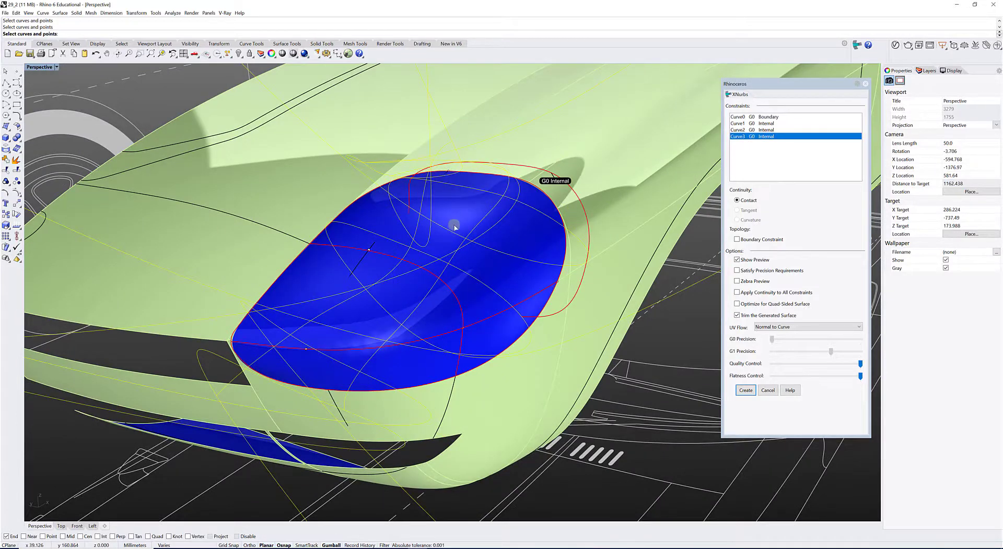
right_click_drag(454, 226, 424, 217)
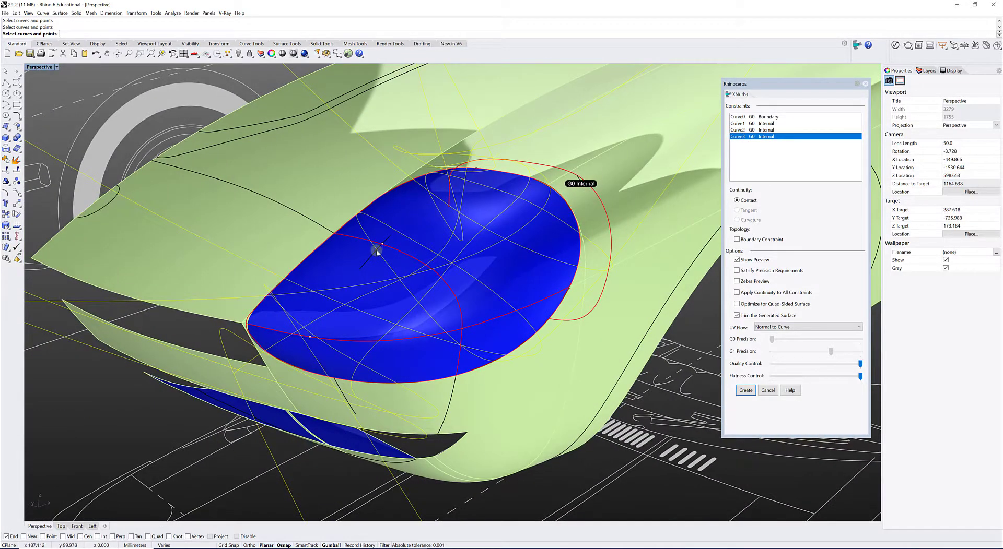
right_click_drag(459, 184, 506, 168)
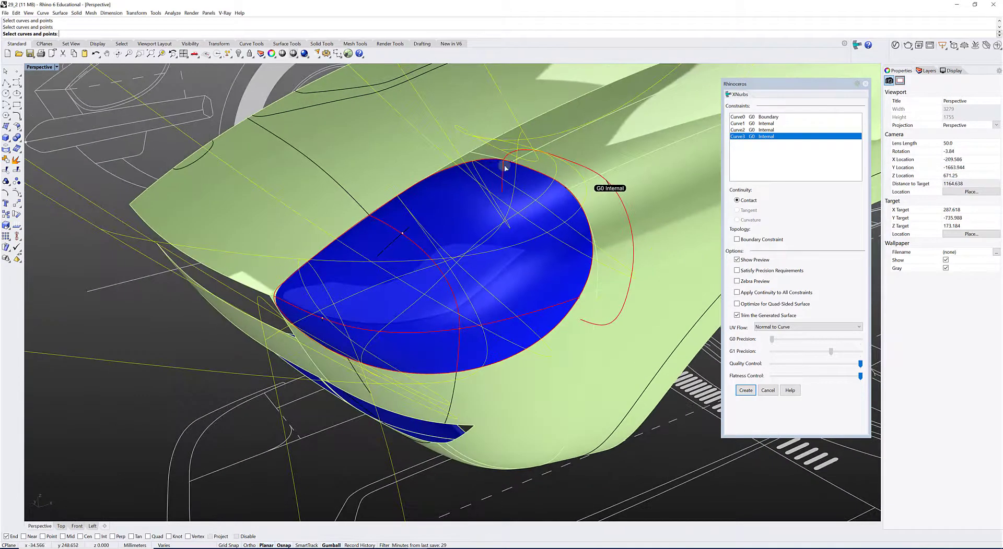
left_click(560, 158)
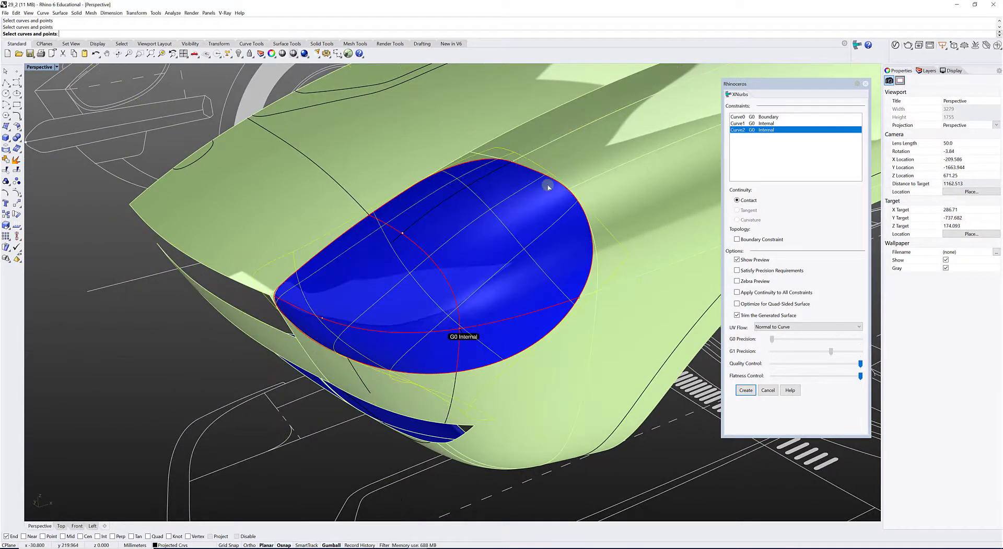
Add the upper lengthwise guide curve as an internal constraint and inspect the previewed headlight surface
left_click(452, 199)
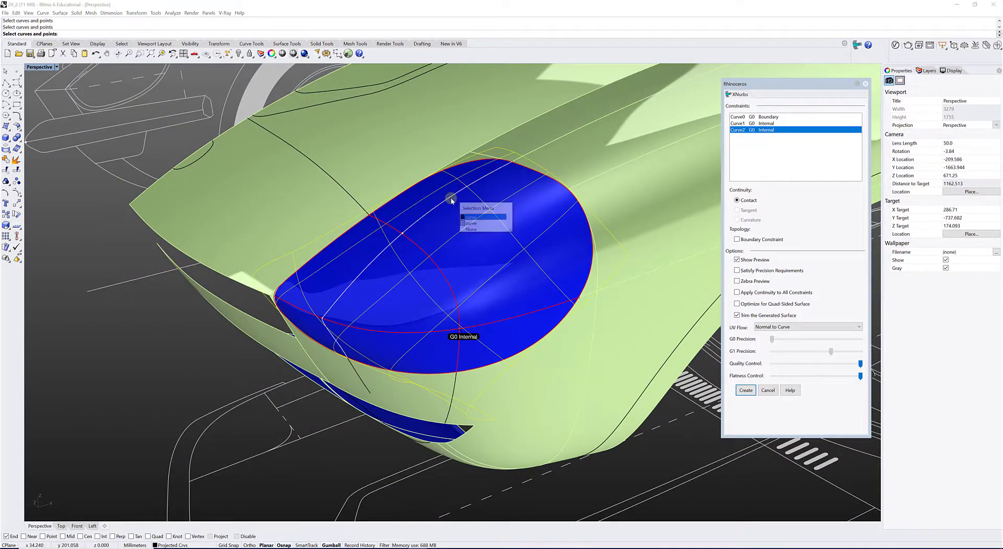
left_click(470, 222)
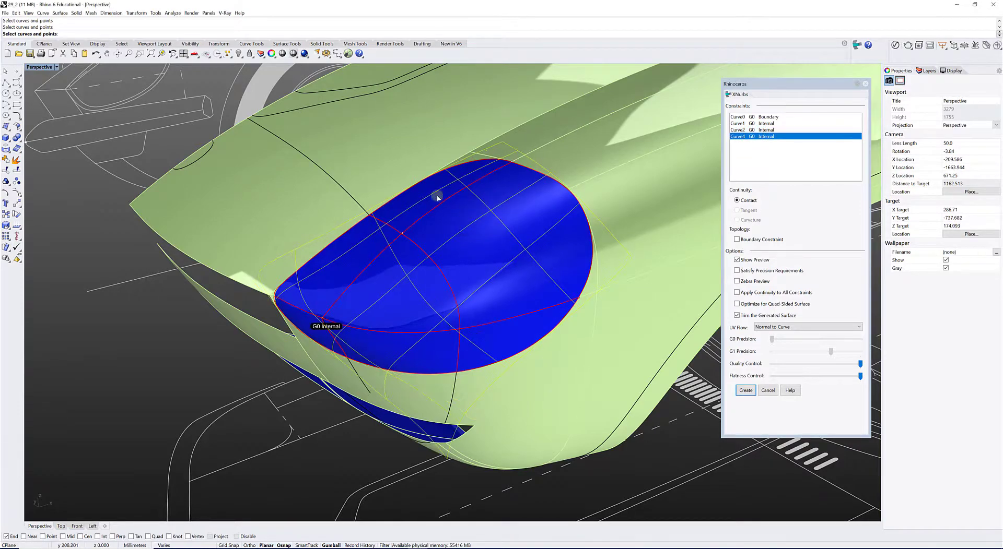
right_click_drag(541, 166, 394, 213)
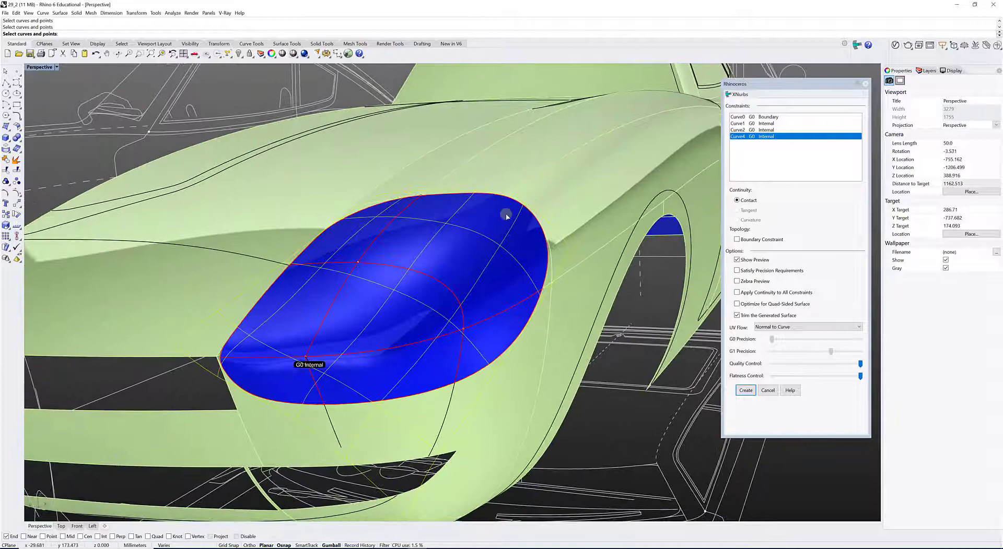
right_click_drag(506, 214, 369, 212)
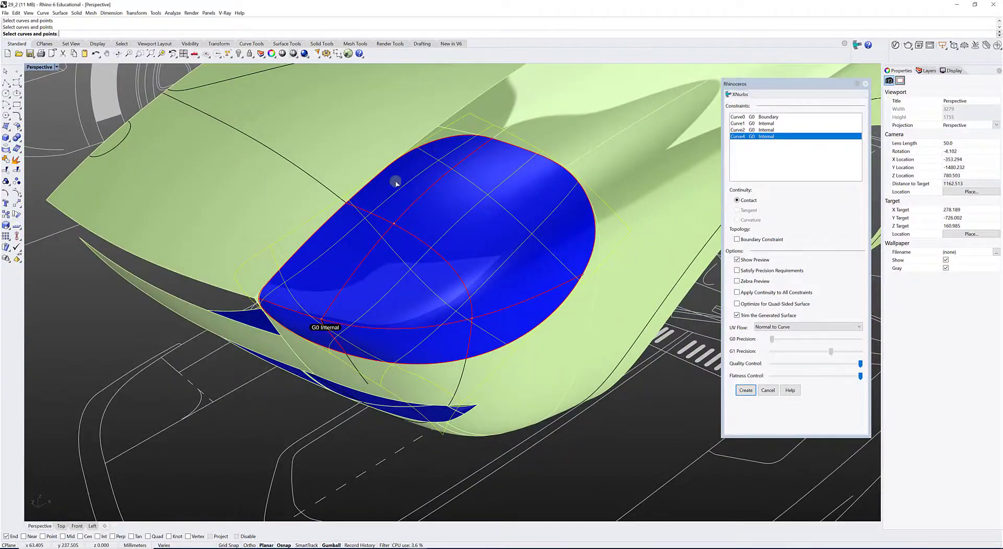
right_click_drag(540, 210, 628, 213)
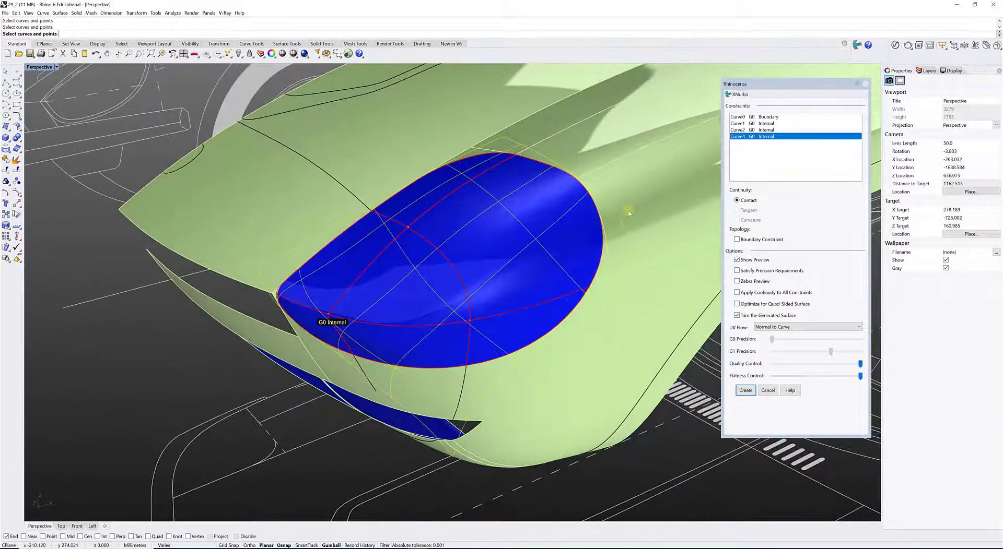
right_click_drag(412, 266, 447, 268)
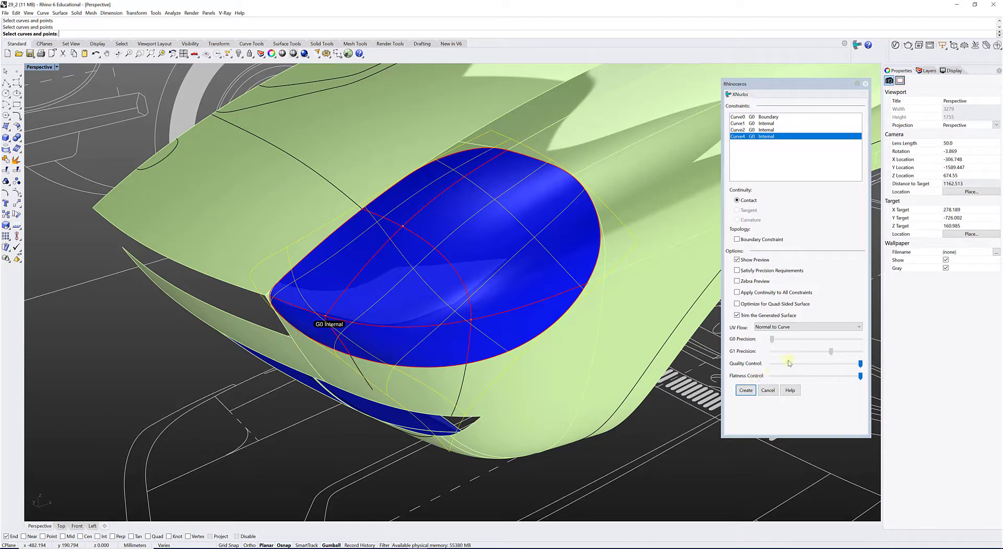
Create the trimmed headlight cover surface from the outline and the three internal curves, and close XNurbs
mouse_move(860, 365)
left_mouse_down()
mouse_move(770, 365)
mouse_move(841, 367)
mouse_move(837, 376)
mouse_move(772, 377)
mouse_move(862, 377)
left_mouse_up()
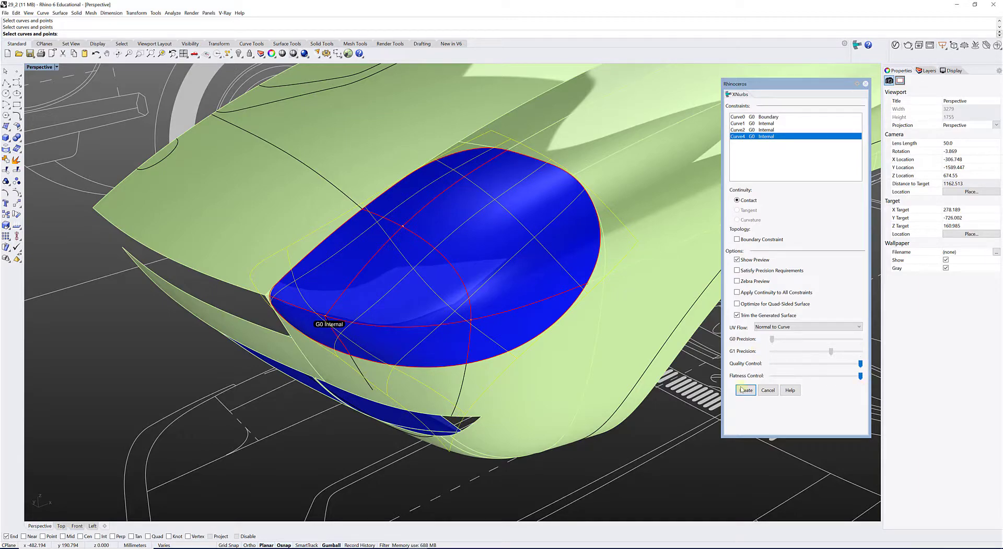
right_click_drag(494, 260, 504, 226)
left_click(865, 83)
left_click(497, 219)
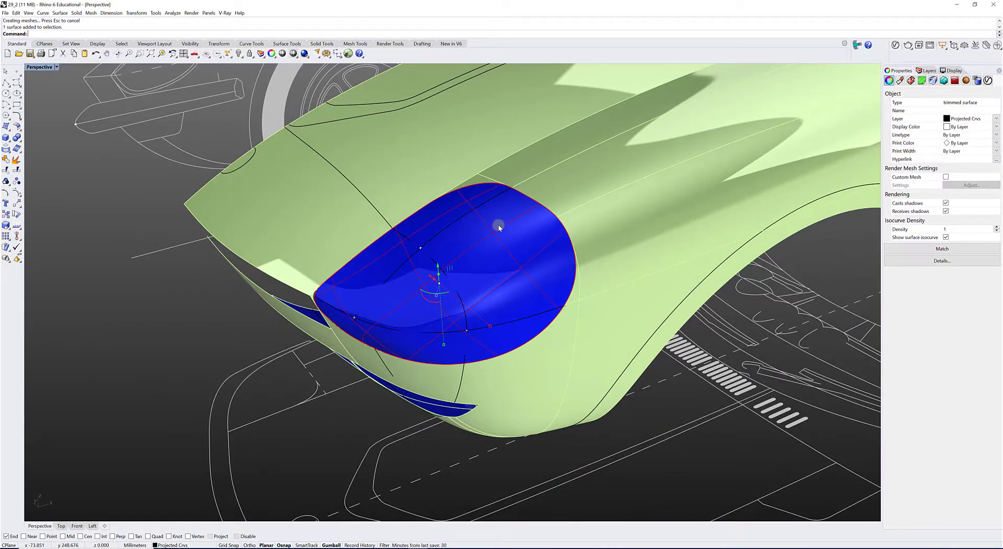
Hide the upper lengthwise and crosswise guide curves over the headlight cover
left_click(446, 234)
left_click(459, 245)
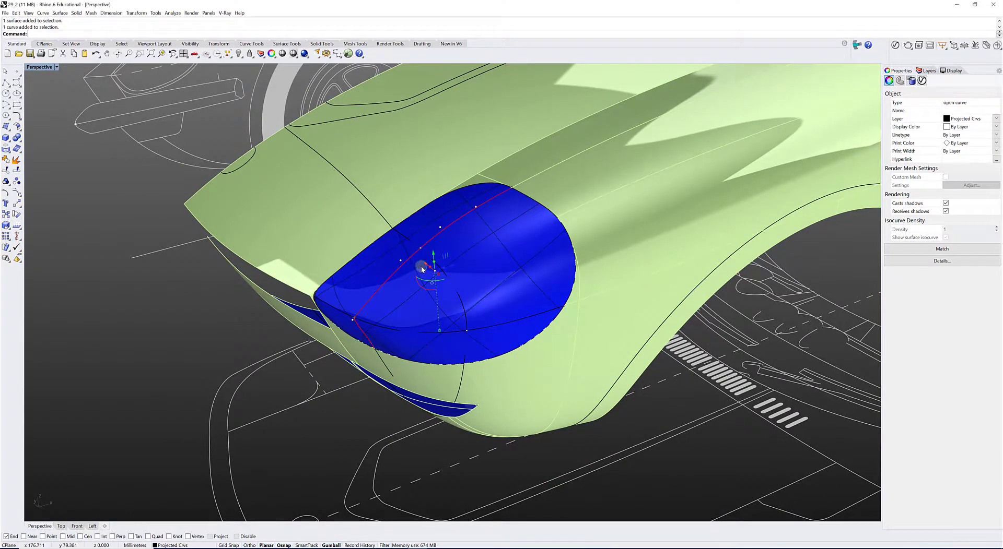
left_click(456, 290, "shift")
left_click(470, 300)
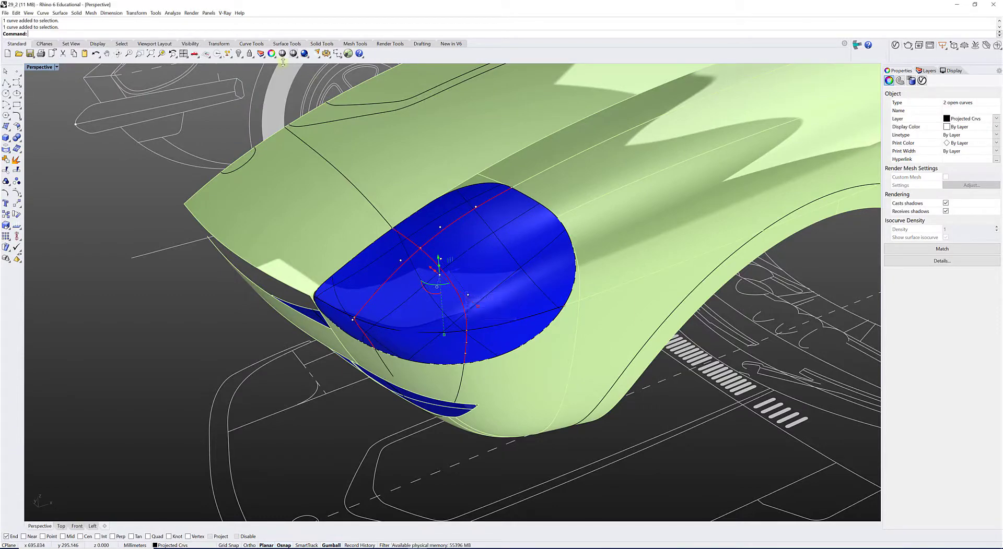
left_click(239, 55)
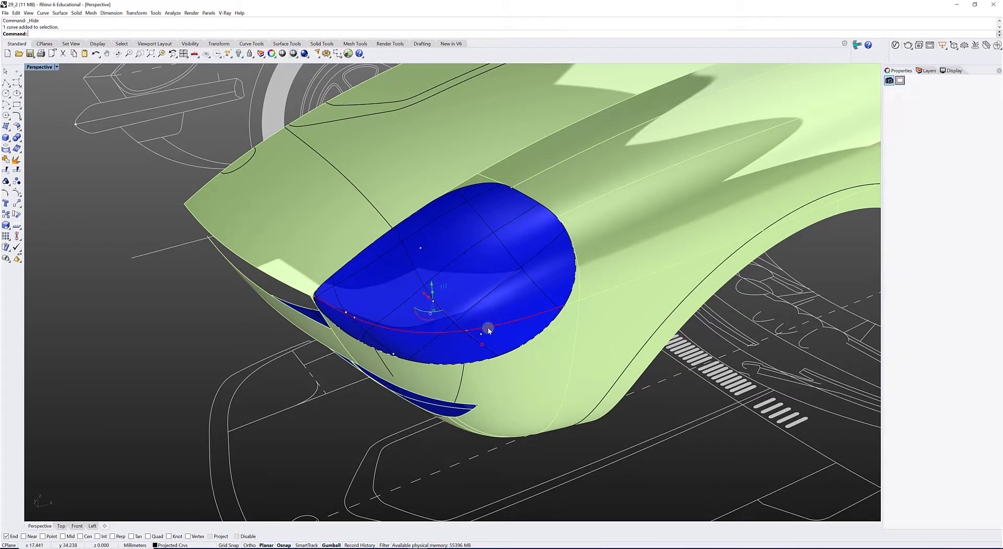
Flip the normal direction of the headlight cover surface
right_click_drag(488, 327, 494, 295)
left_click(494, 295)
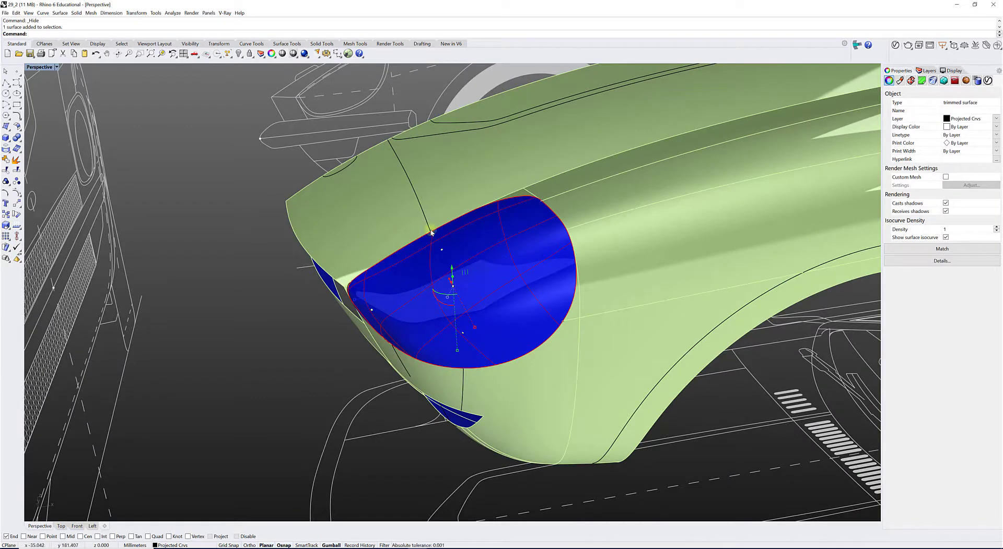
left_click(17, 227)
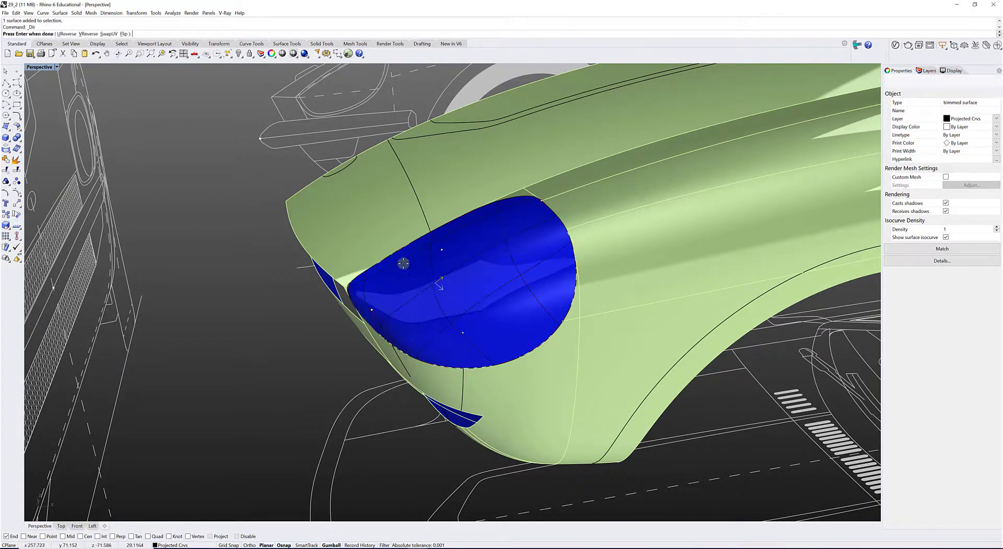
right_click_drag(455, 268, 484, 272)
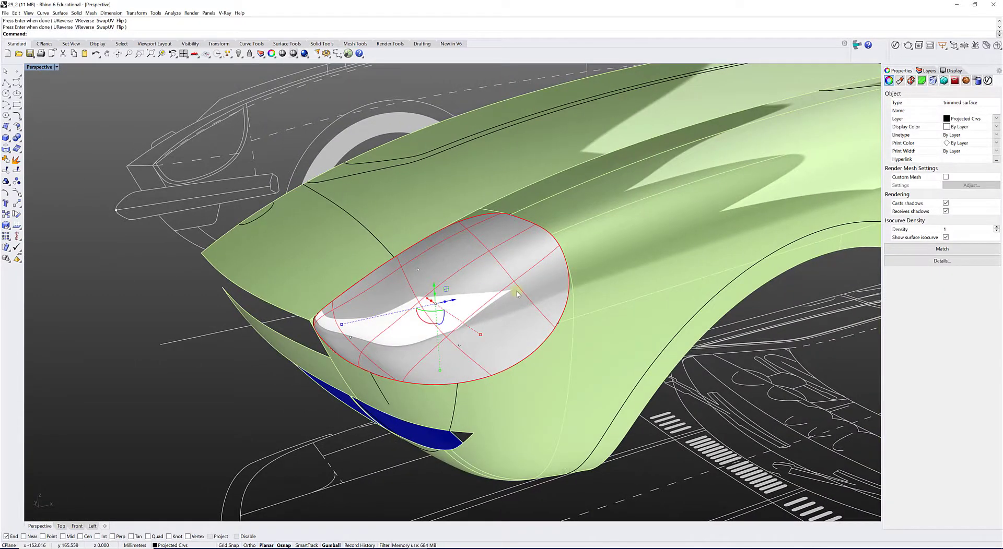
Set the selected headlight cover surface's individual object display mode to Ghosted
left_click(294, 56)
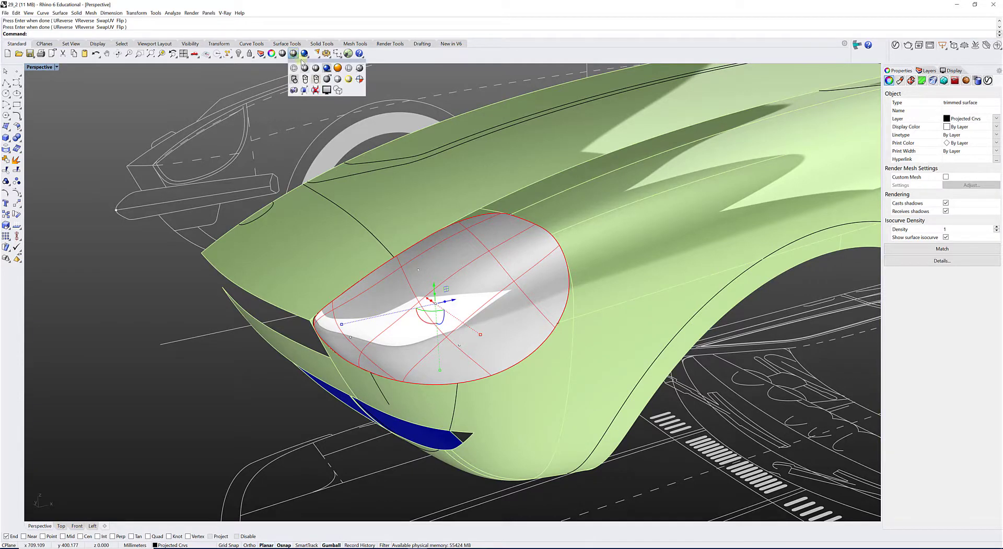
left_click_drag(303, 63, 292, 81)
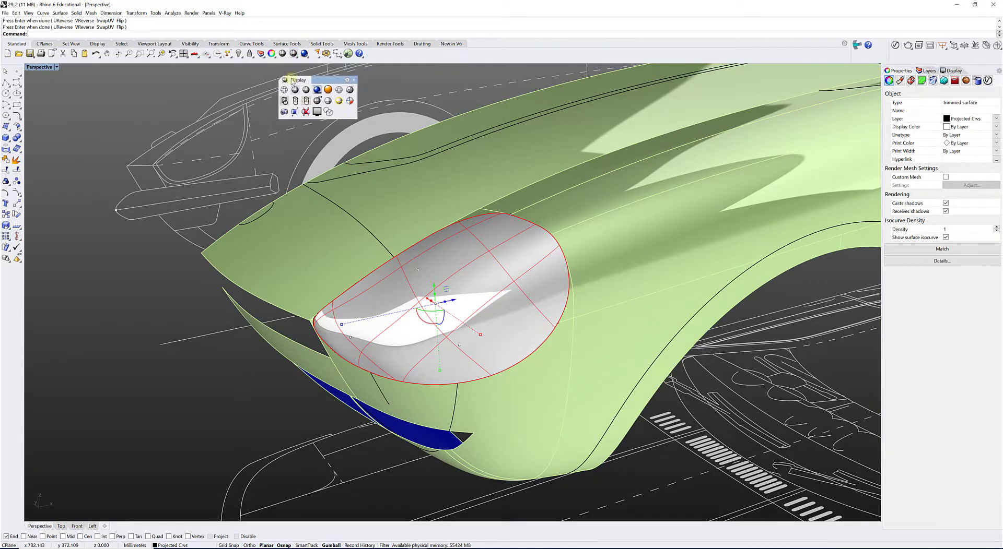
left_click(349, 101)
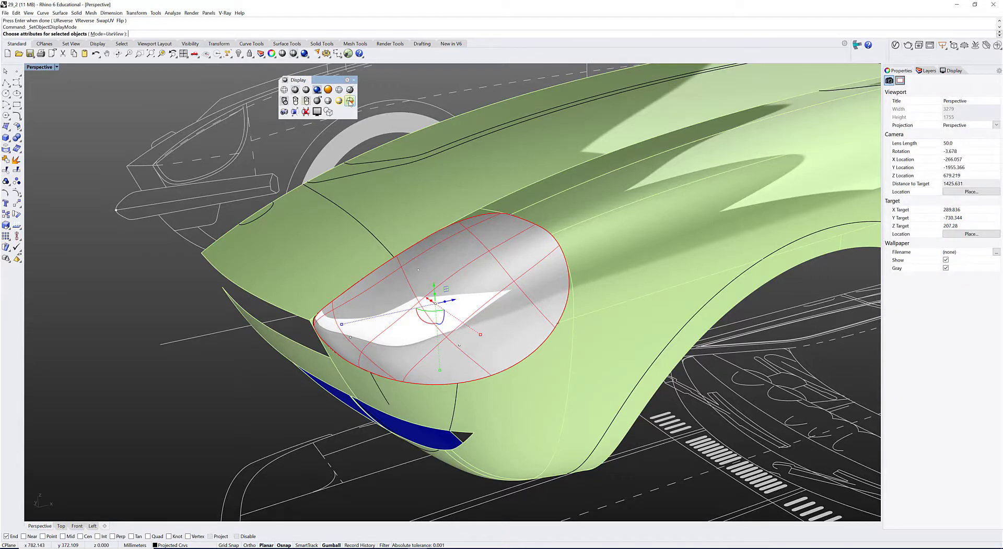
left_click(107, 34)
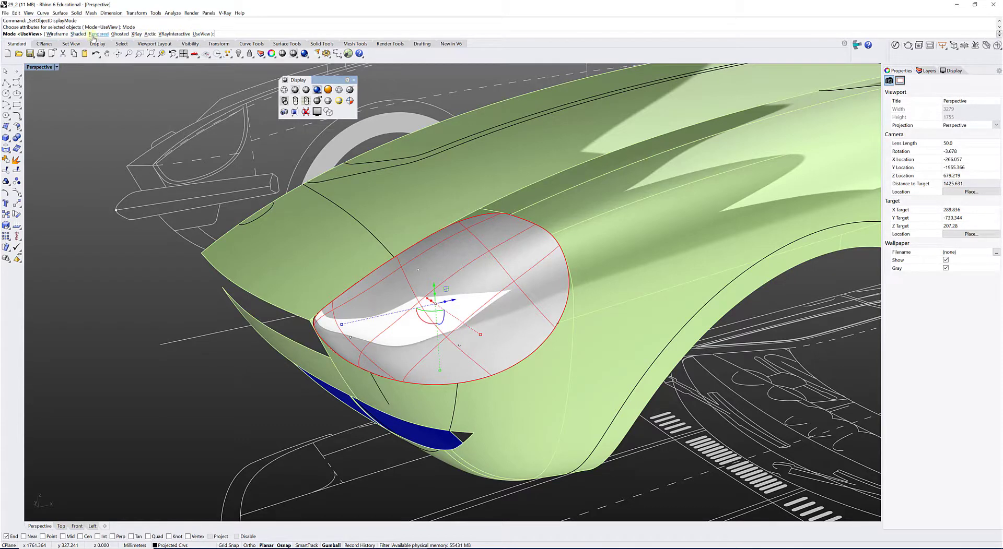
left_click(120, 34)
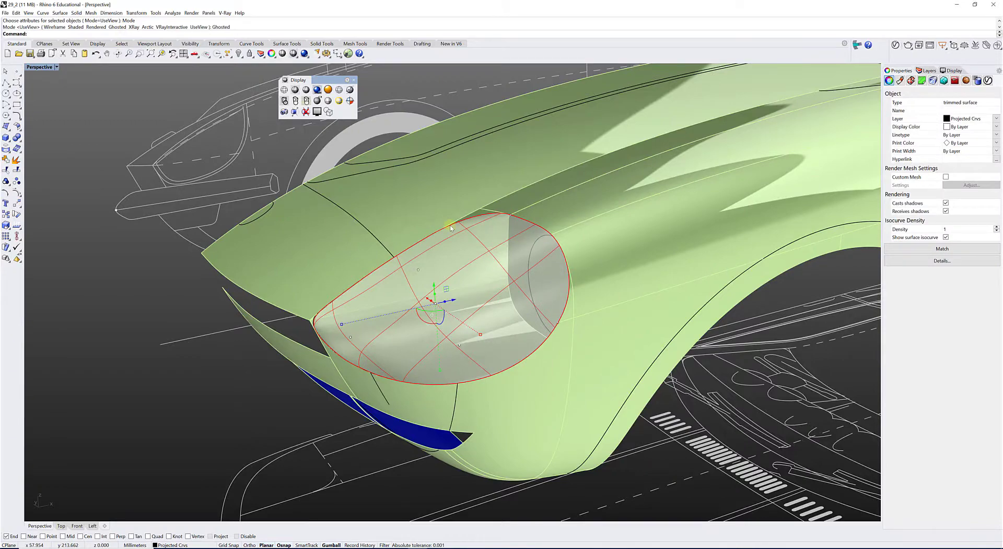
Turn off isocurve display for the headlight cover surface, deselect it, and close the floating Display tool palette
mouse_move(433, 225)
right_mouse_down()
mouse_move(397, 230)
mouse_move(449, 227)
right_mouse_up()
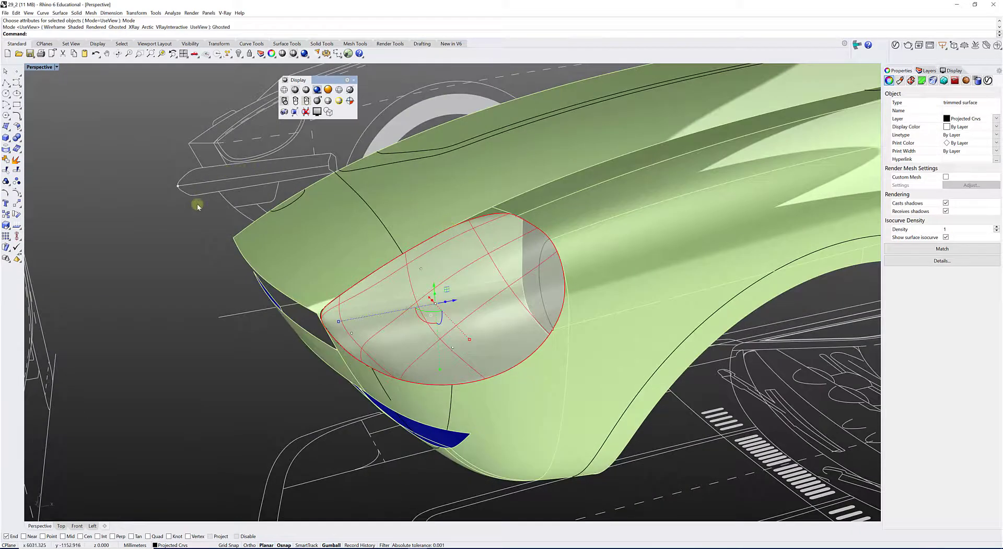
left_click(945, 238)
left_click(192, 291)
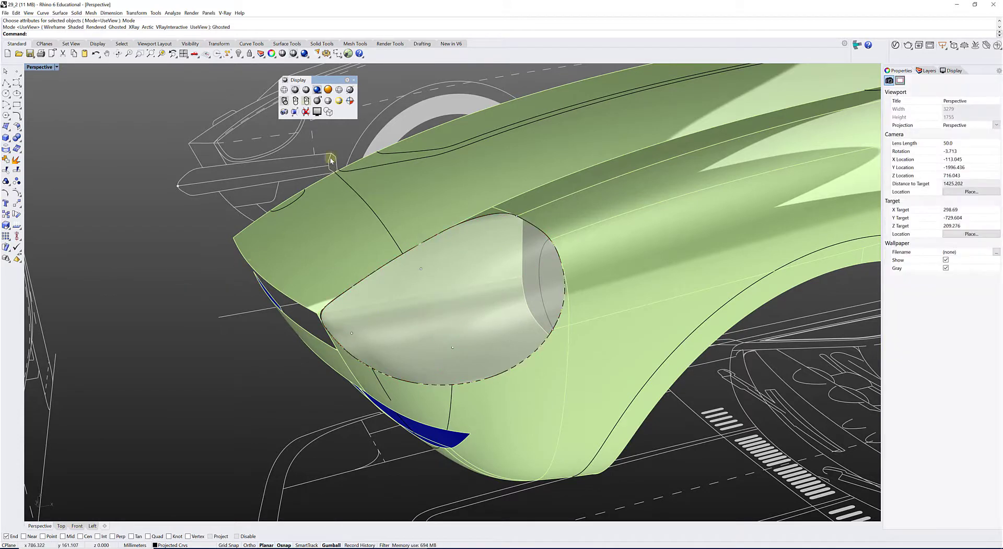
left_click(353, 80)
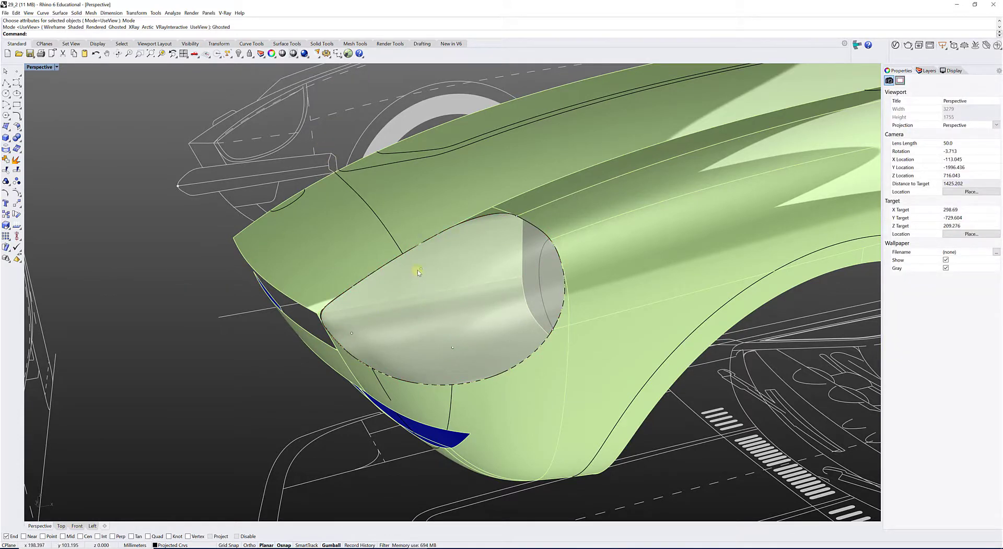
Delete the three leftover point objects on the headlight cover and view the car's whole front end
left_click(419, 270)
left_click(440, 288)
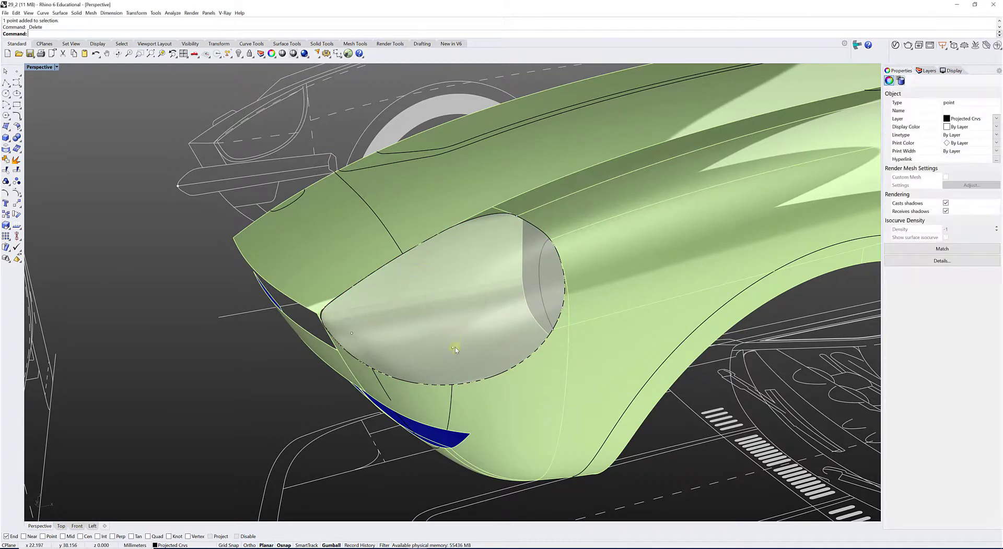
key("Delete")
left_click(453, 348)
left_click(351, 333)
left_click(351, 333)
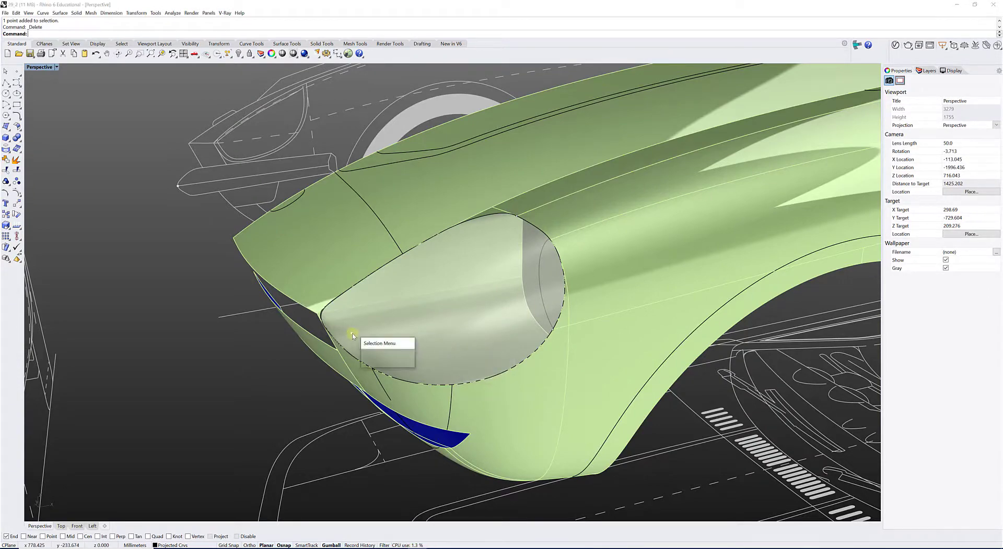
right_click_drag(352, 333, 336, 189)
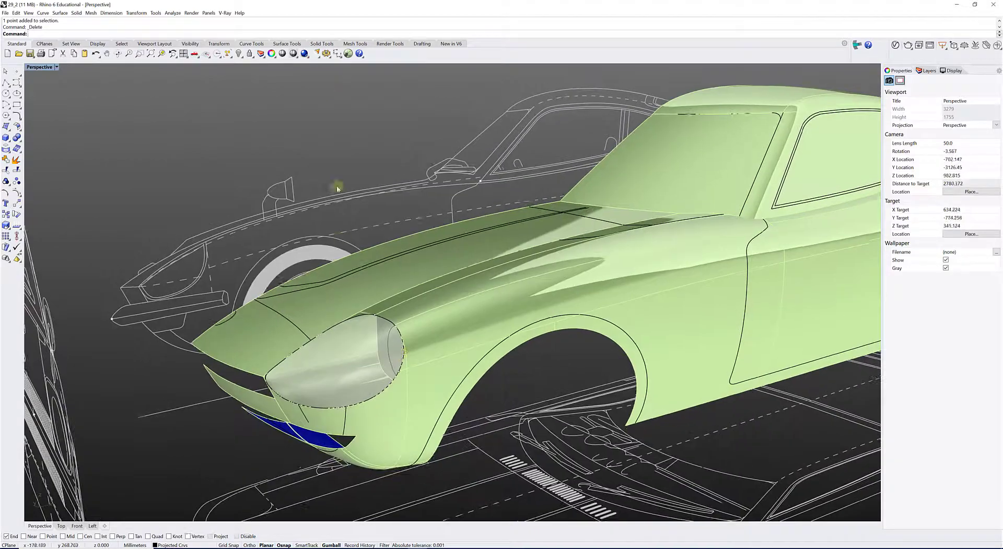